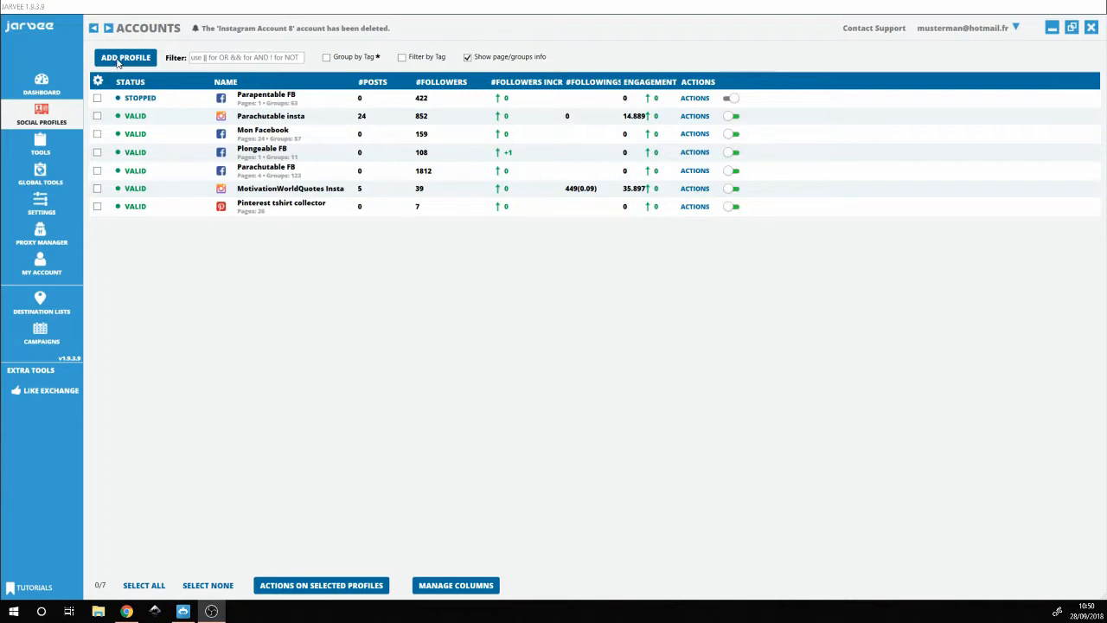
# Add a new Instagram profile and inspect its account fields and proxy settings, leaving the proxy settings hidden.
pyautogui.click(123, 60)
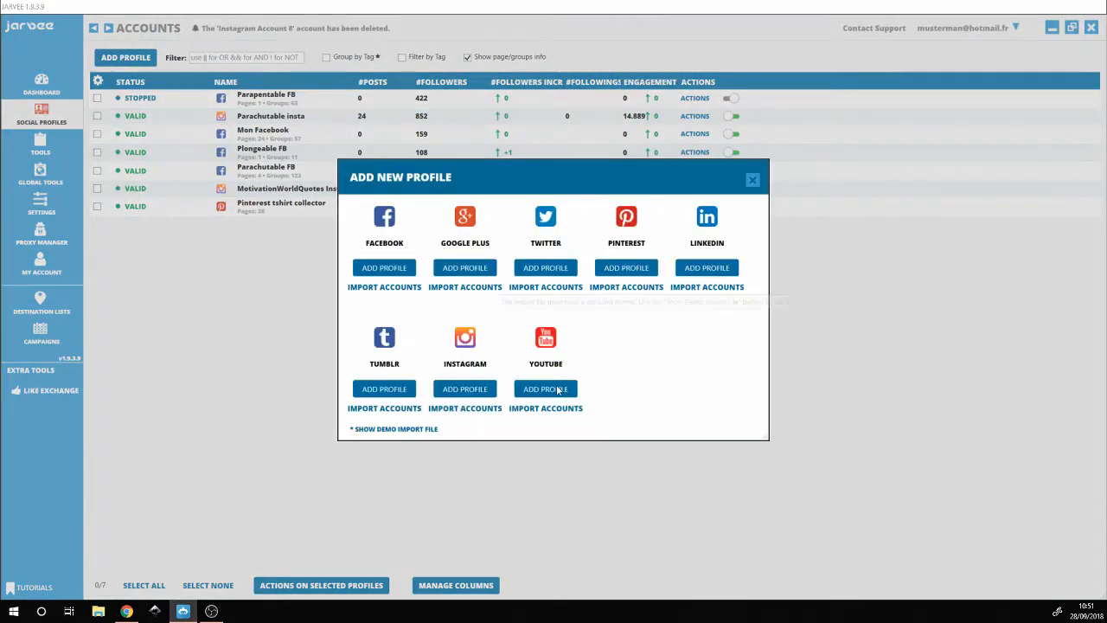
pyautogui.click(462, 388)
pyautogui.click(212, 131)
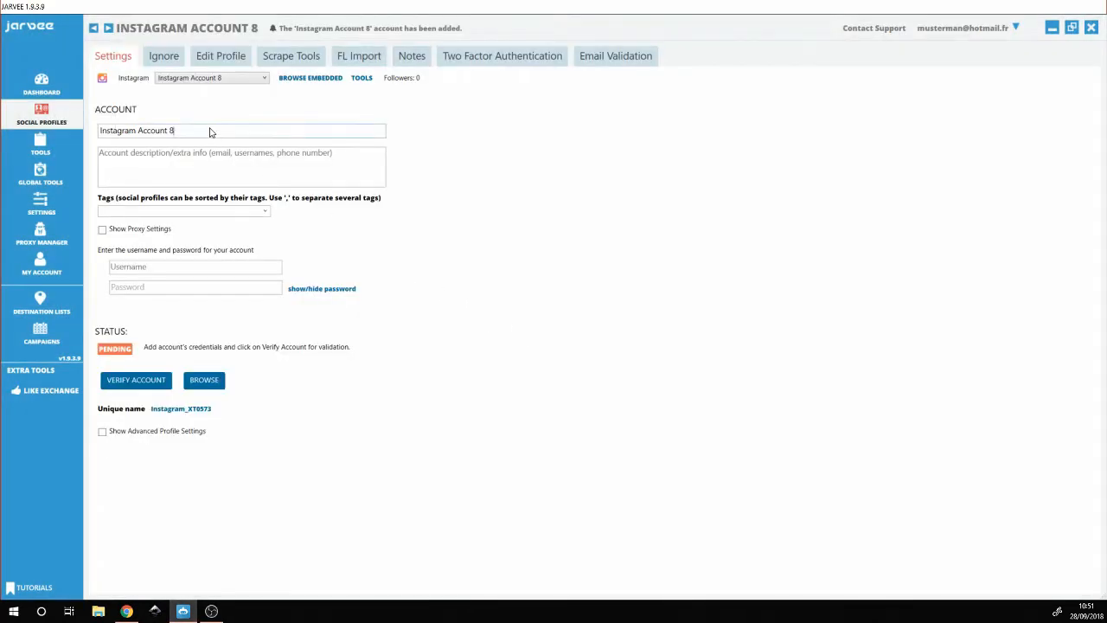
pyautogui.click(146, 271)
pyautogui.click(121, 230)
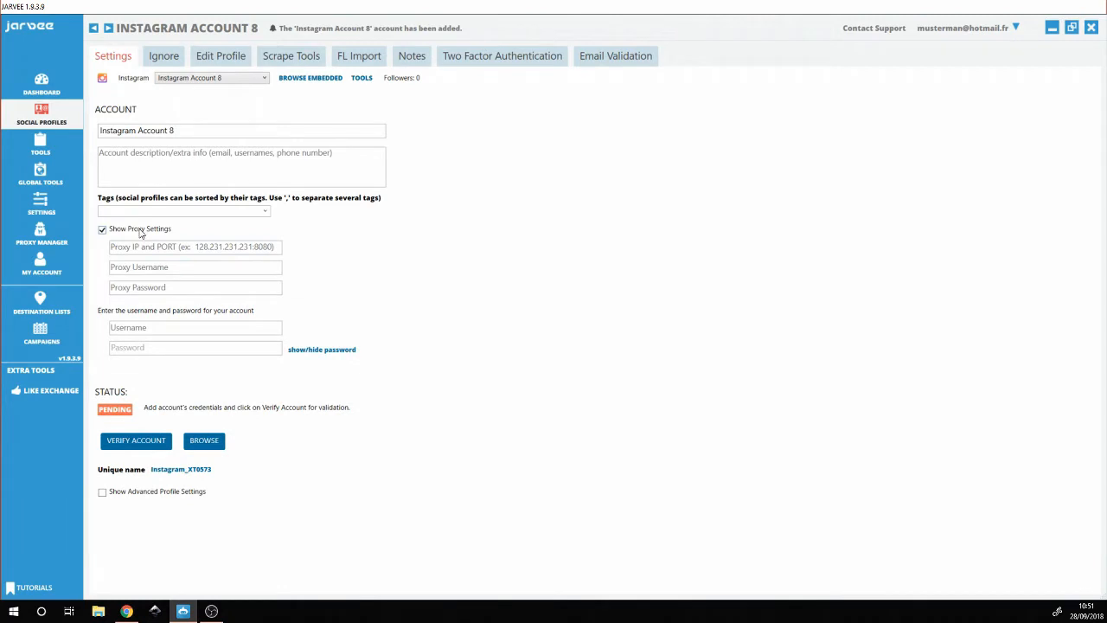
pyautogui.click(142, 230)
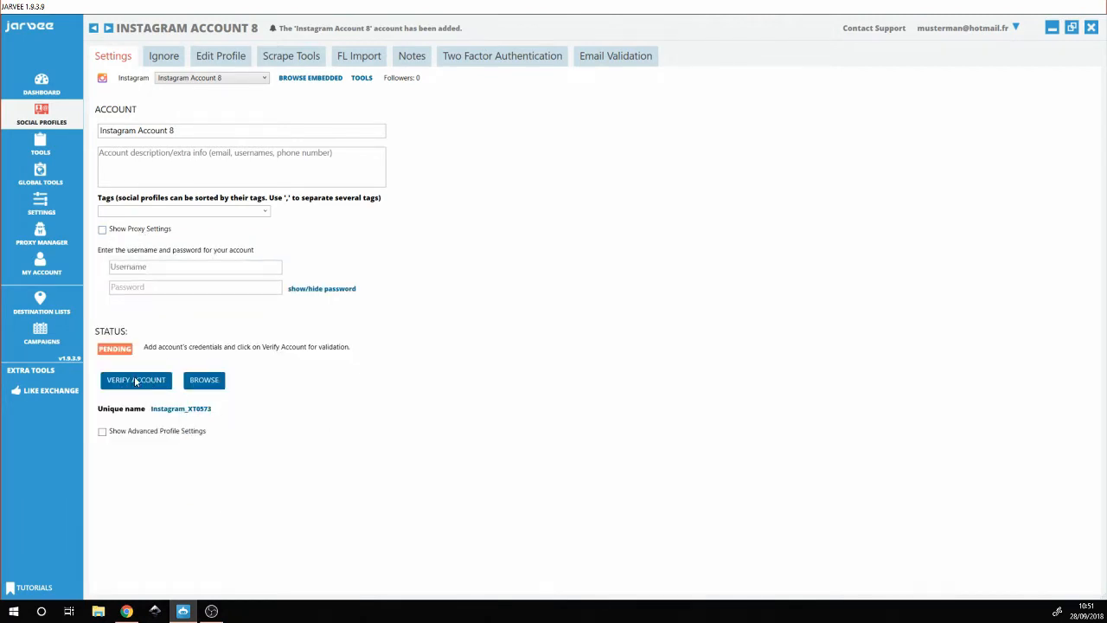
# Examine the Follow tool's run timers, limits, user filters and follow sources for the MotivationWorldQuotes Insta profile.
pyautogui.click(34, 145)
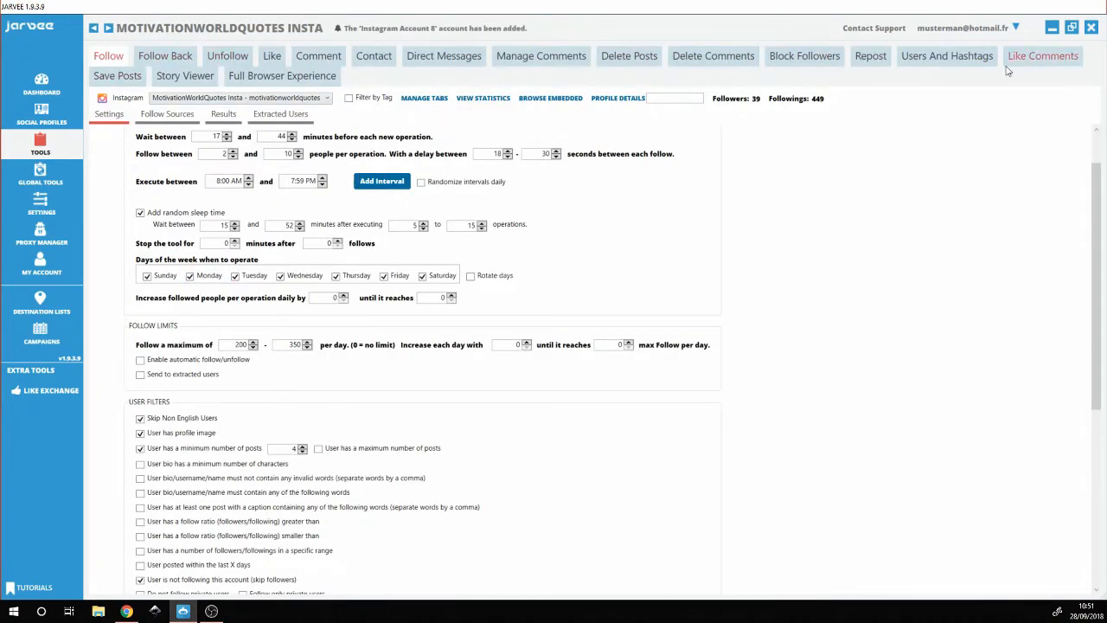
pyautogui.click(108, 57)
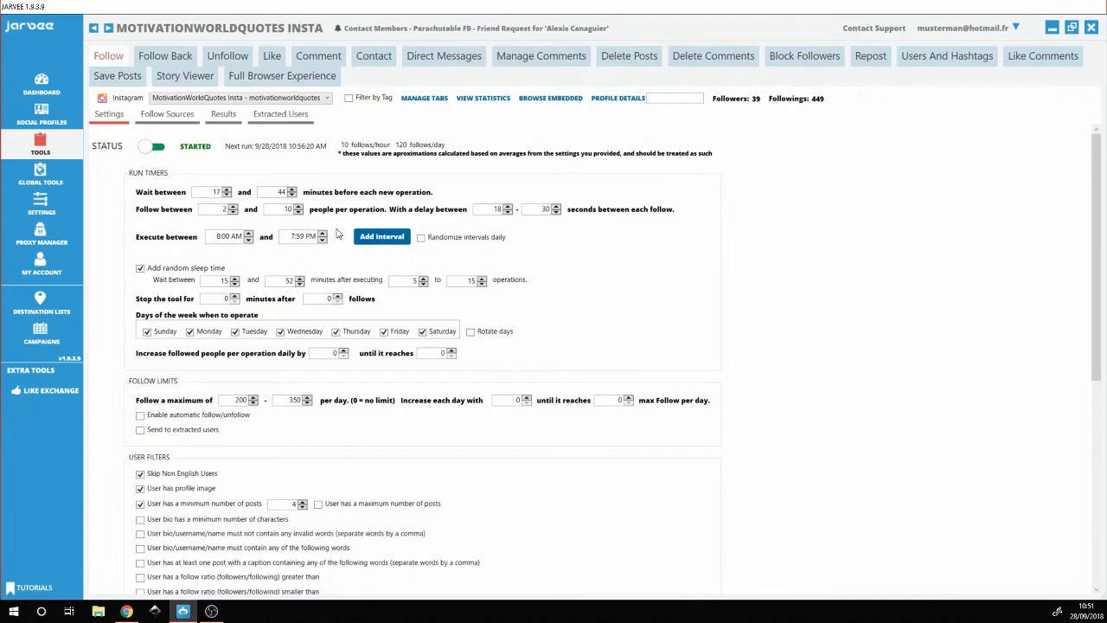
pyautogui.scroll(-5, 359, 232)
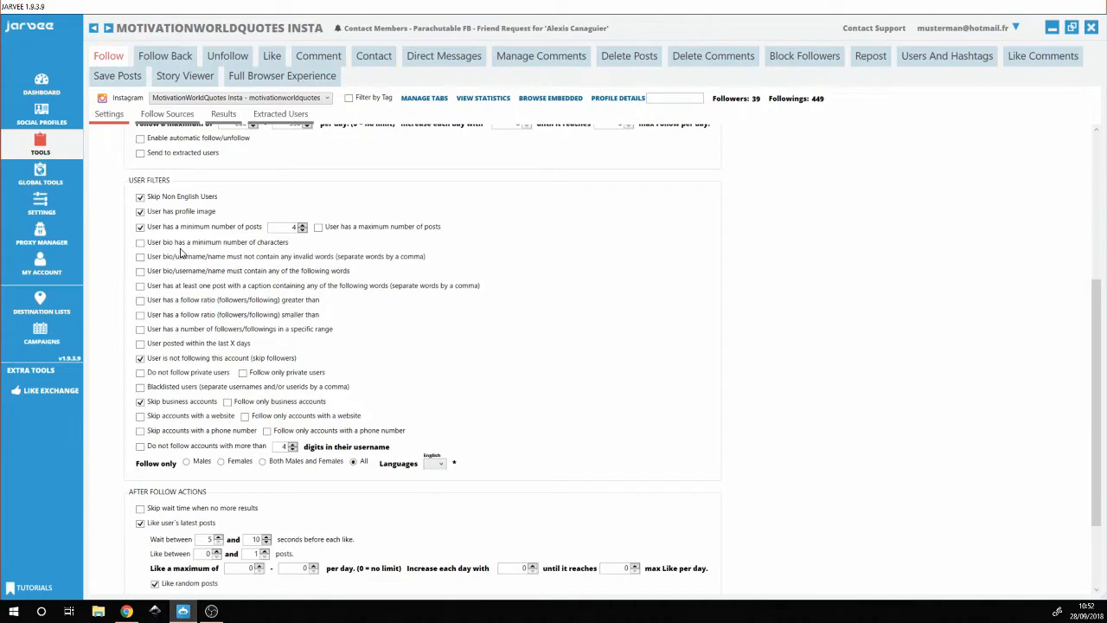
pyautogui.scroll(-2, 227, 288)
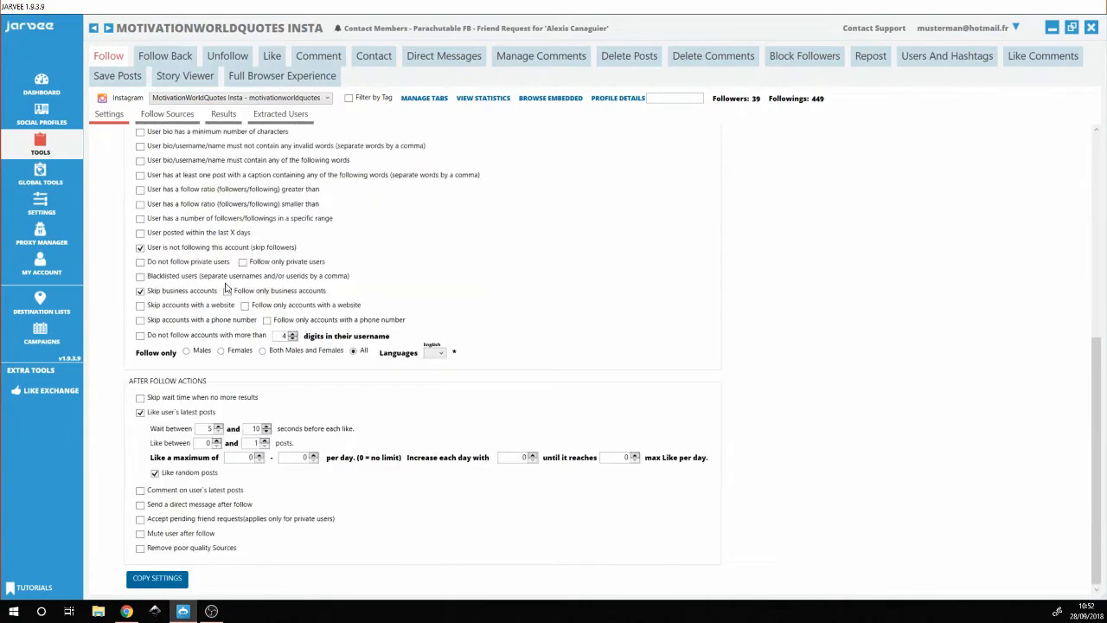
pyautogui.scroll(4, 227, 288)
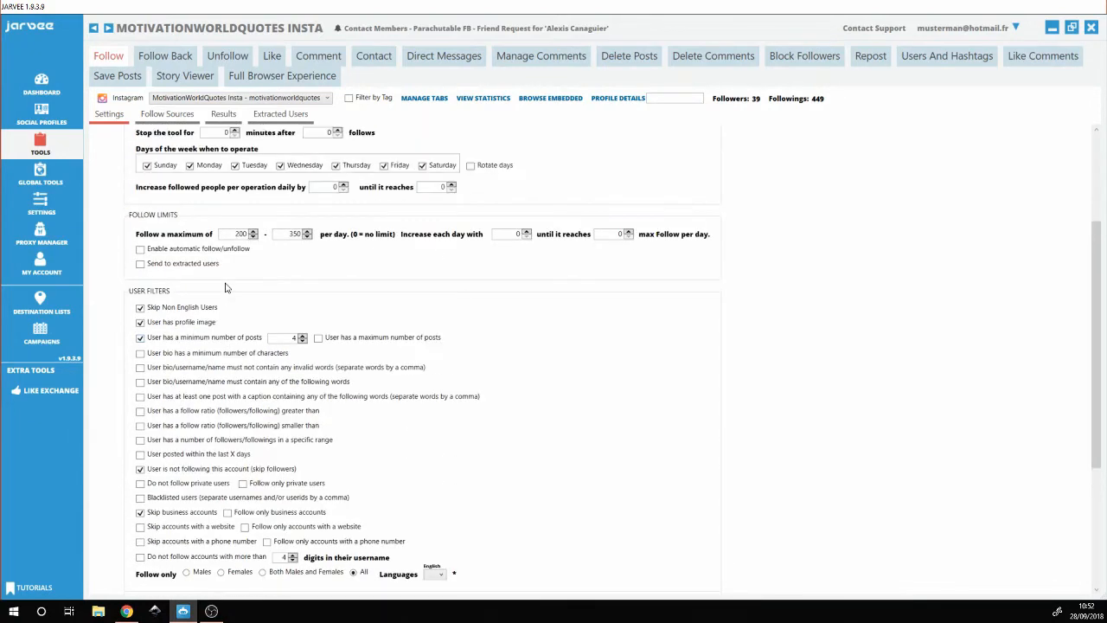
pyautogui.scroll(3, 226, 288)
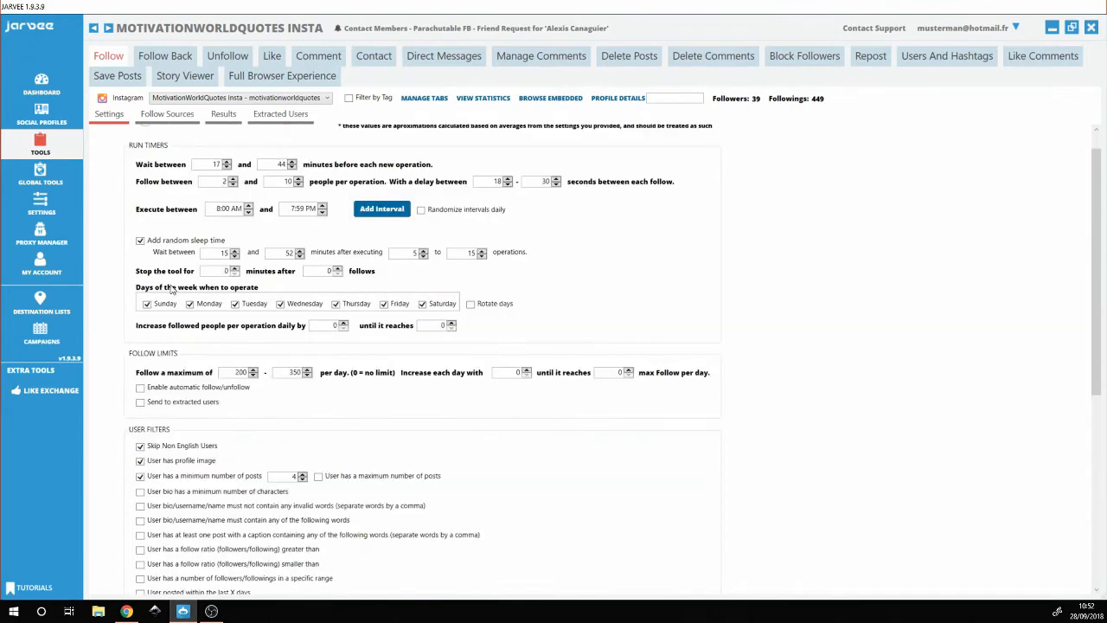
pyautogui.click(173, 118)
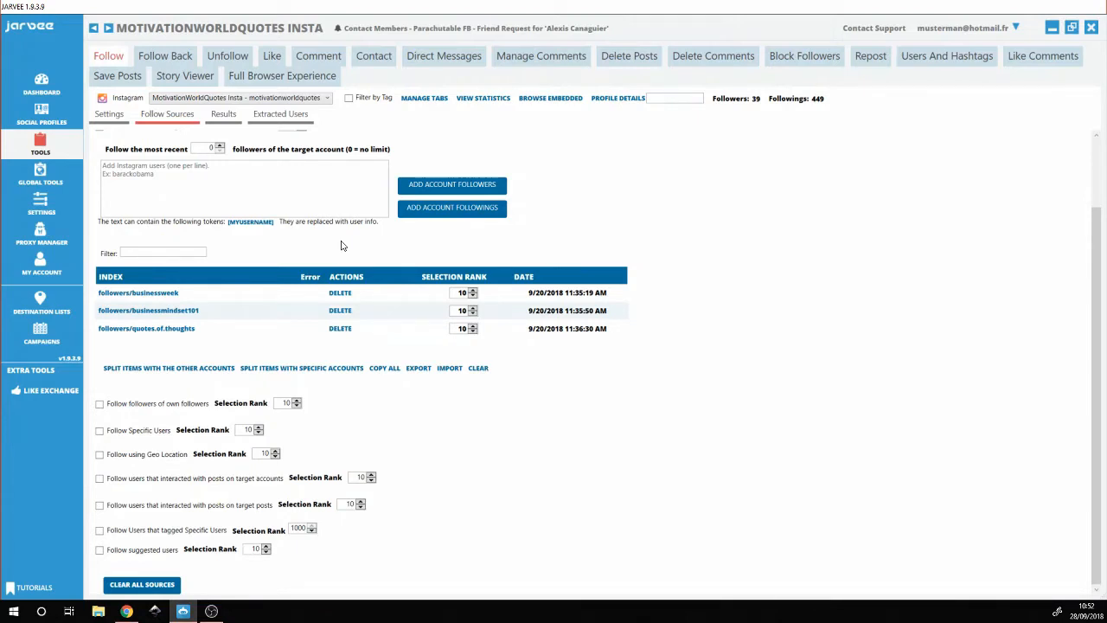
pyautogui.scroll(1, 358, 246)
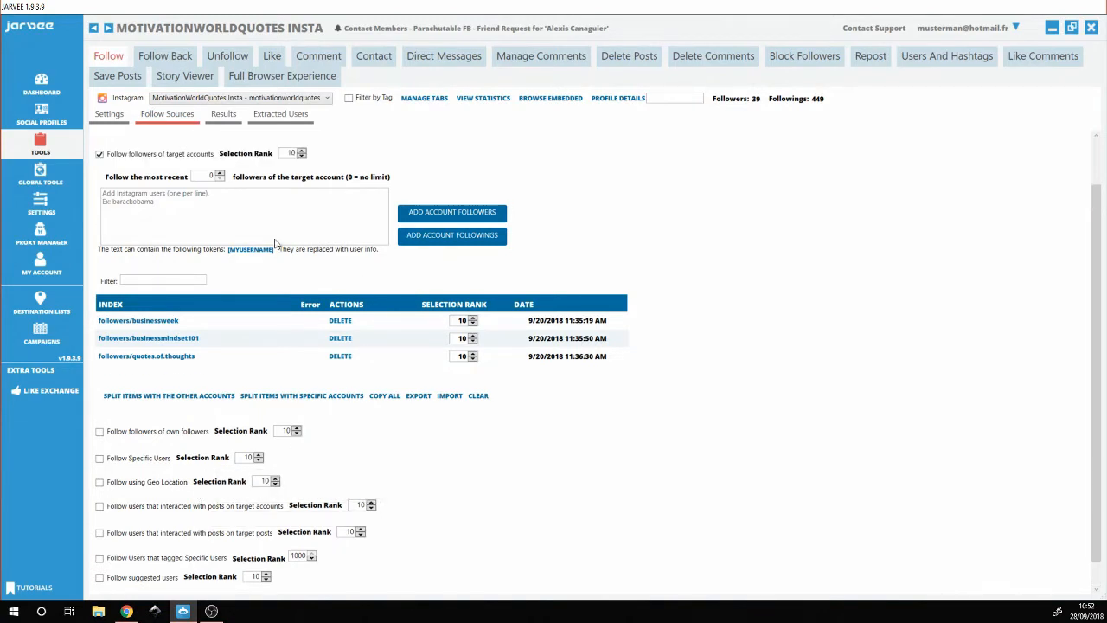
# Examine the Follow Back and Unfollow settings, plus the Like tool's timers, limits, filters and sources.
pyautogui.click(176, 57)
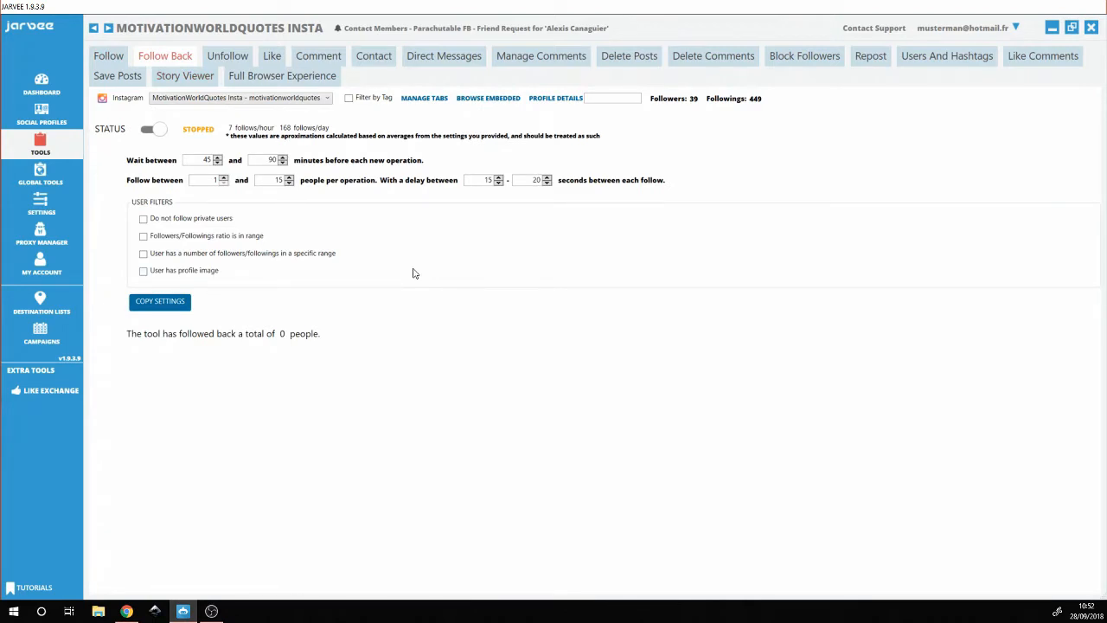
pyautogui.click(251, 56)
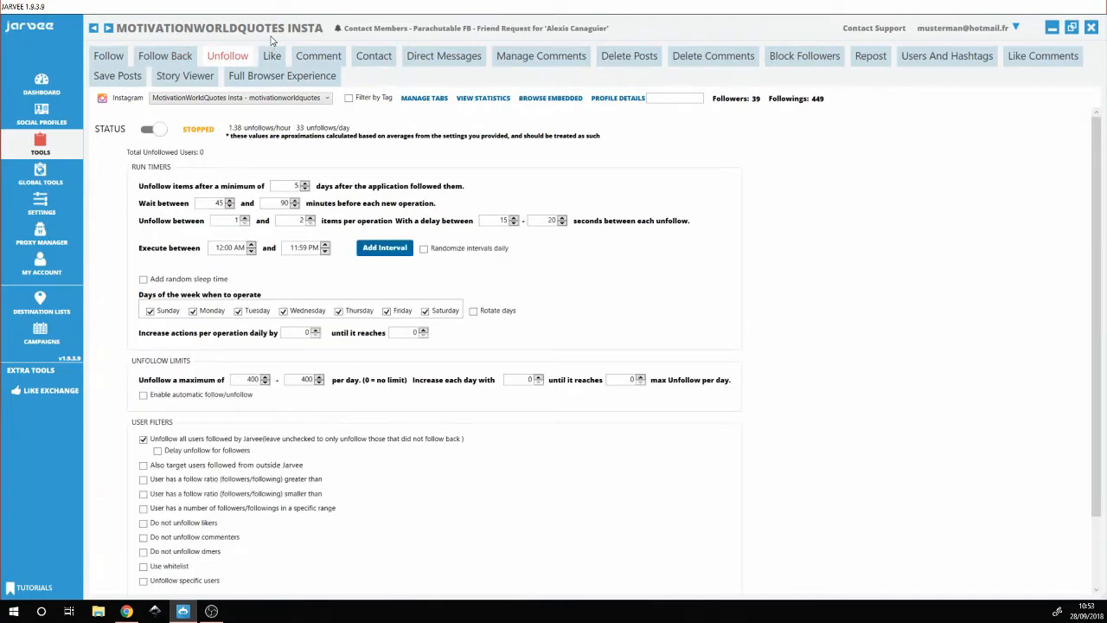
pyautogui.click(273, 57)
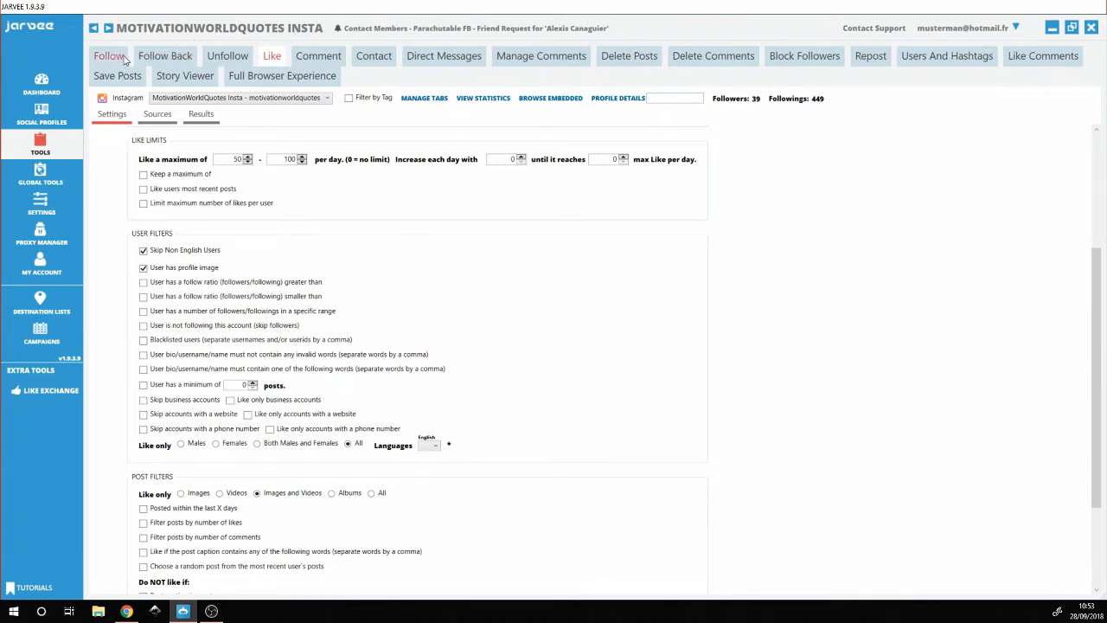
pyautogui.scroll(-3, 274, 205)
pyautogui.scroll(4, 285, 224)
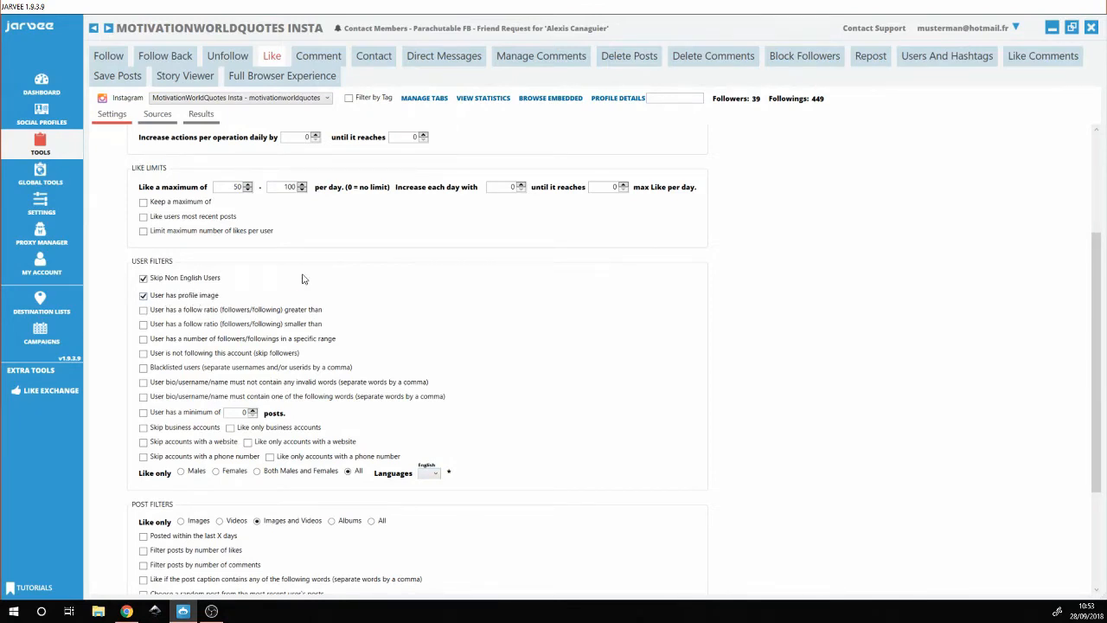
pyautogui.scroll(2, 294, 268)
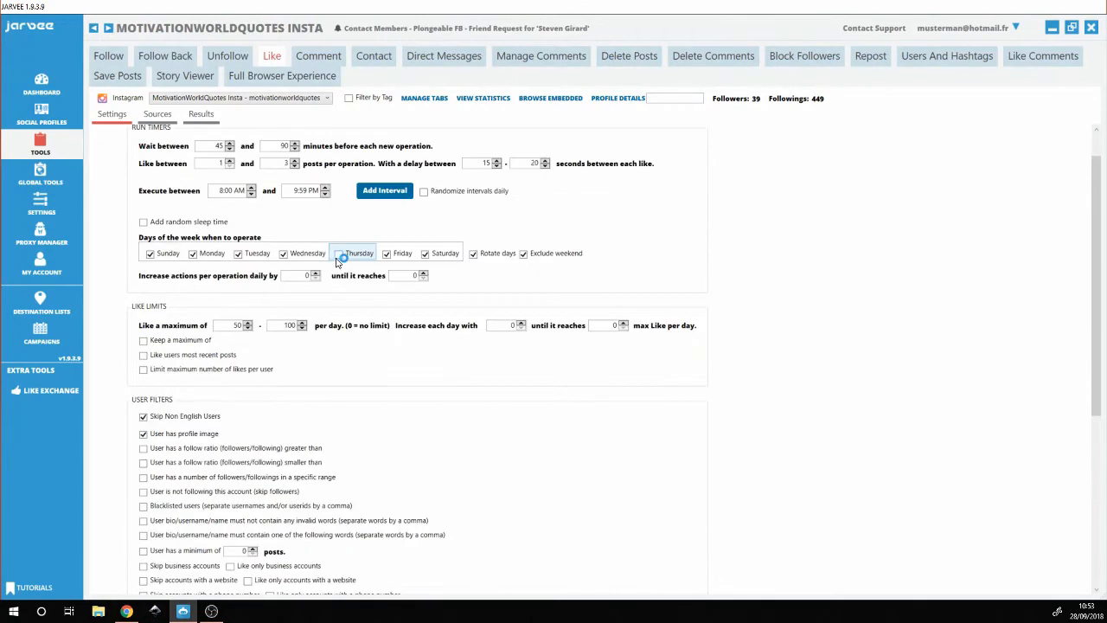
pyautogui.click(157, 114)
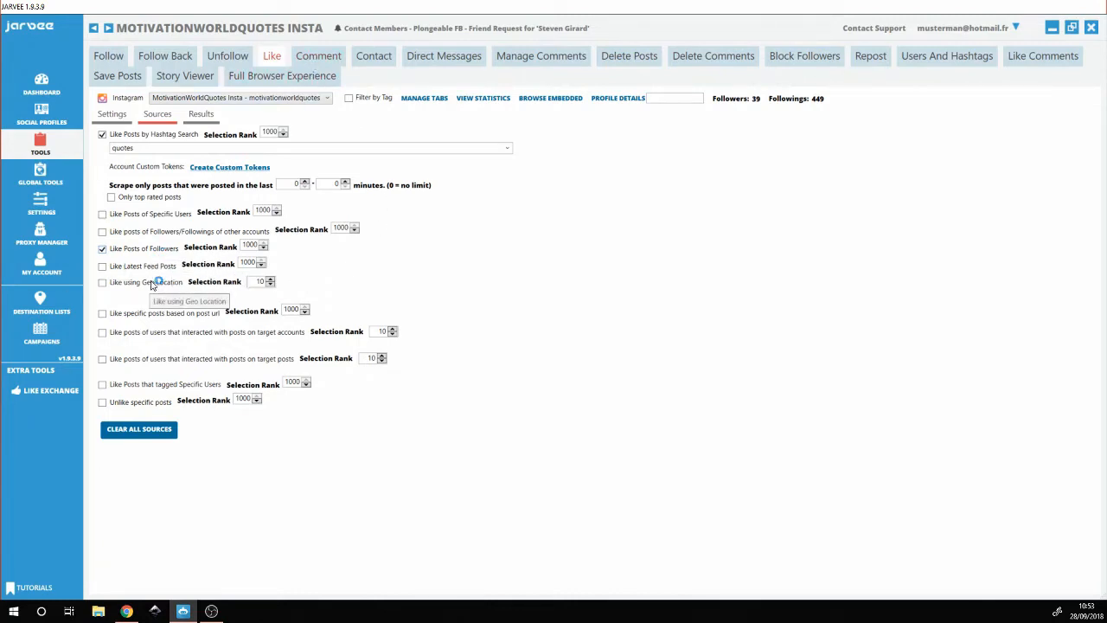
# Review the commenting and contact tools, including auto reply to new messages, direct messages and comment management.
pyautogui.click(325, 64)
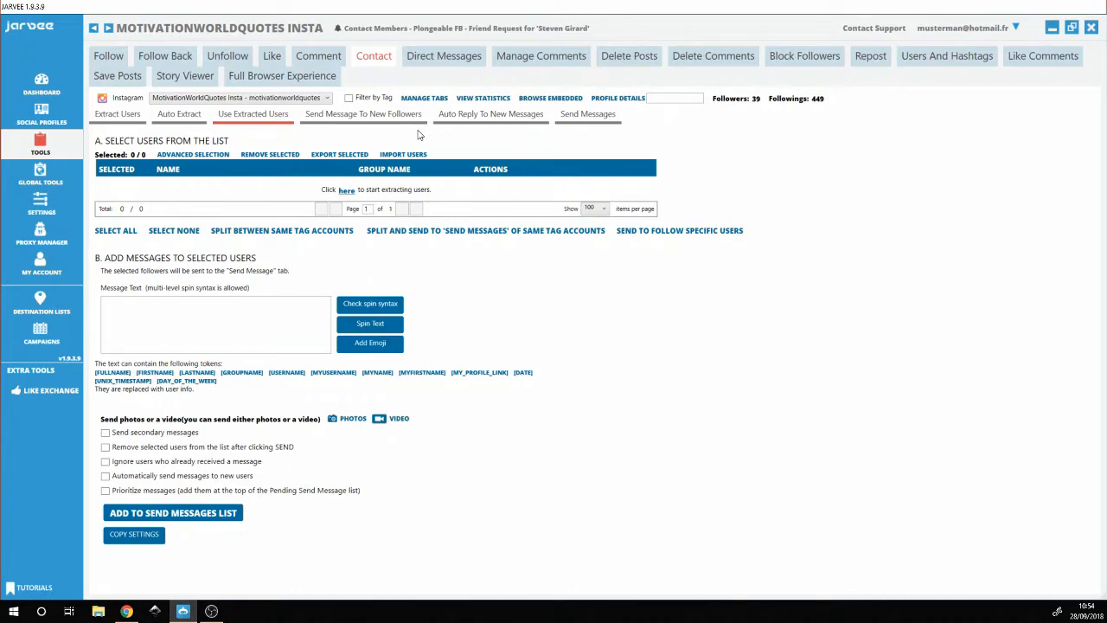
pyautogui.click(509, 116)
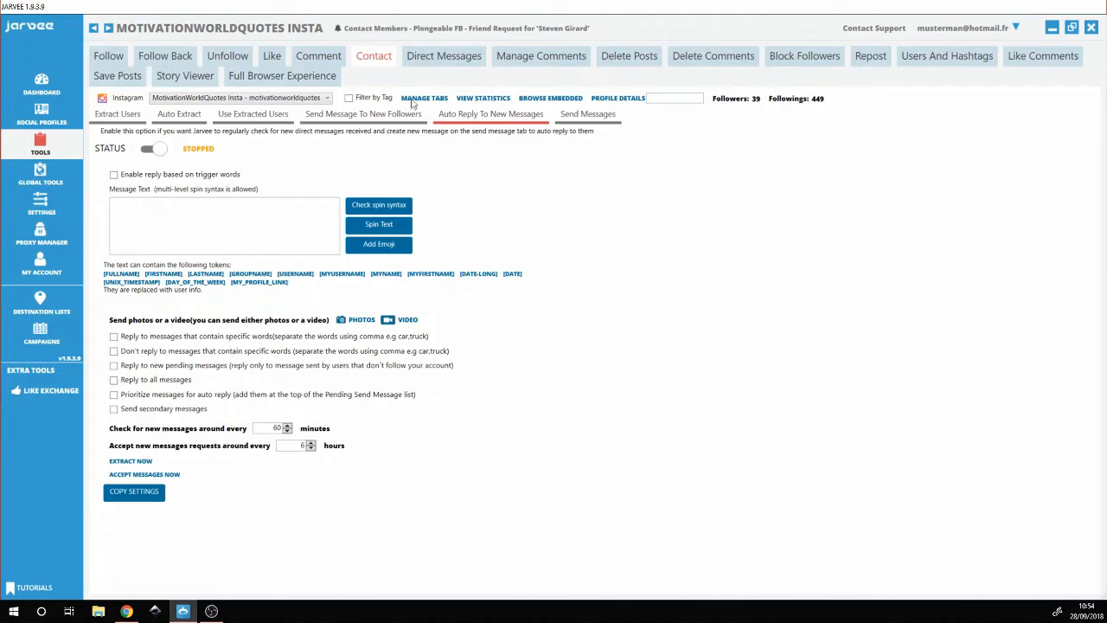
pyautogui.click(448, 57)
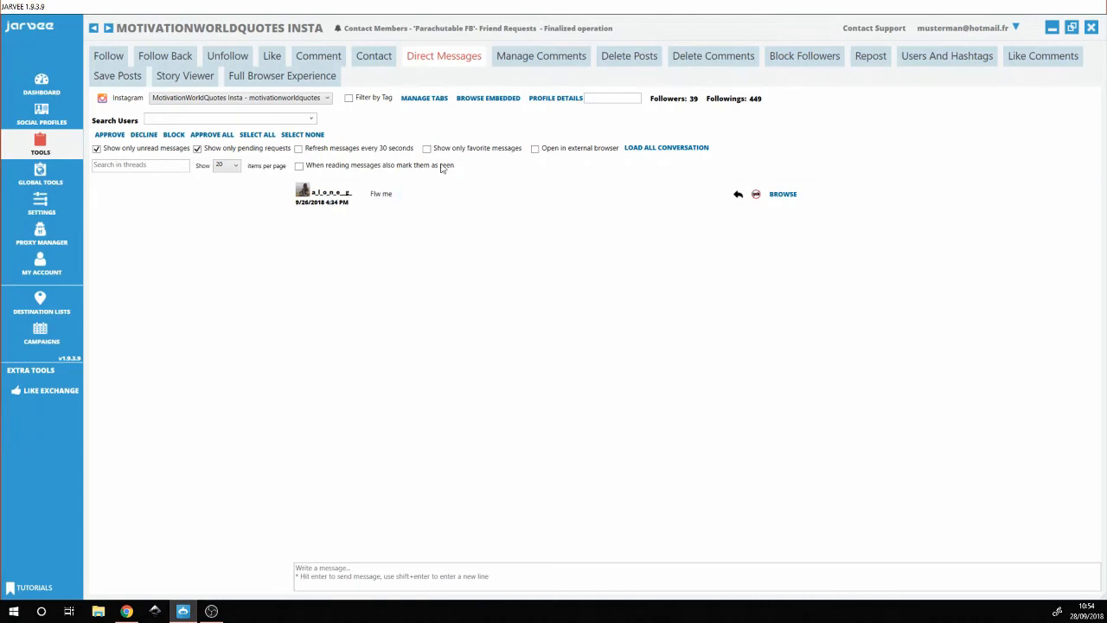
pyautogui.click(571, 62)
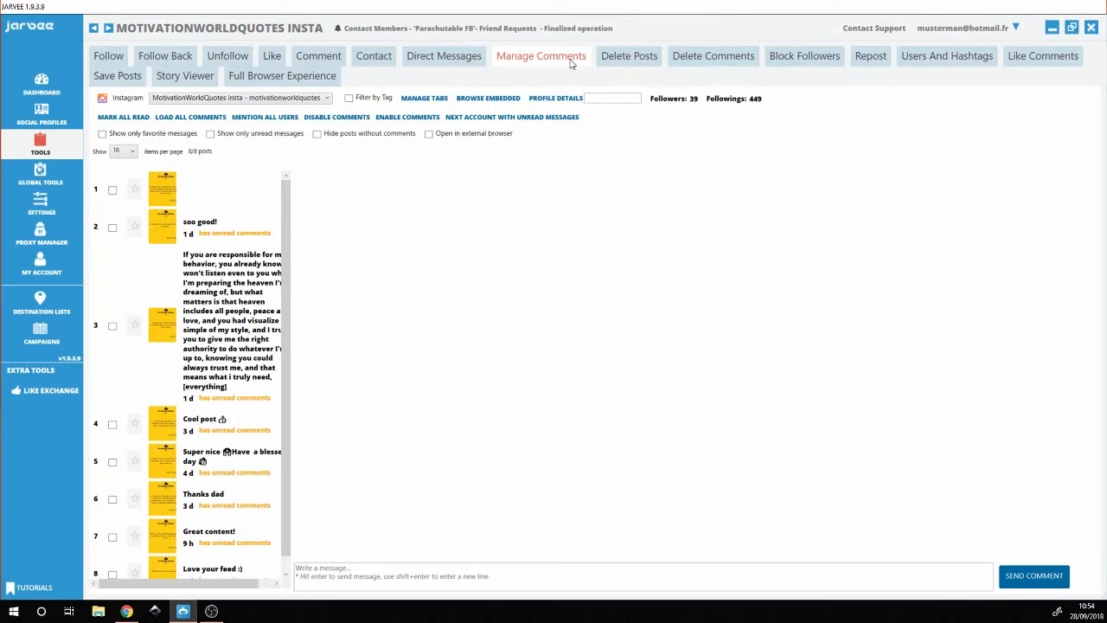
# Review the settings for deleting posts, deleting comments and blocking followers.
pyautogui.click(644, 62)
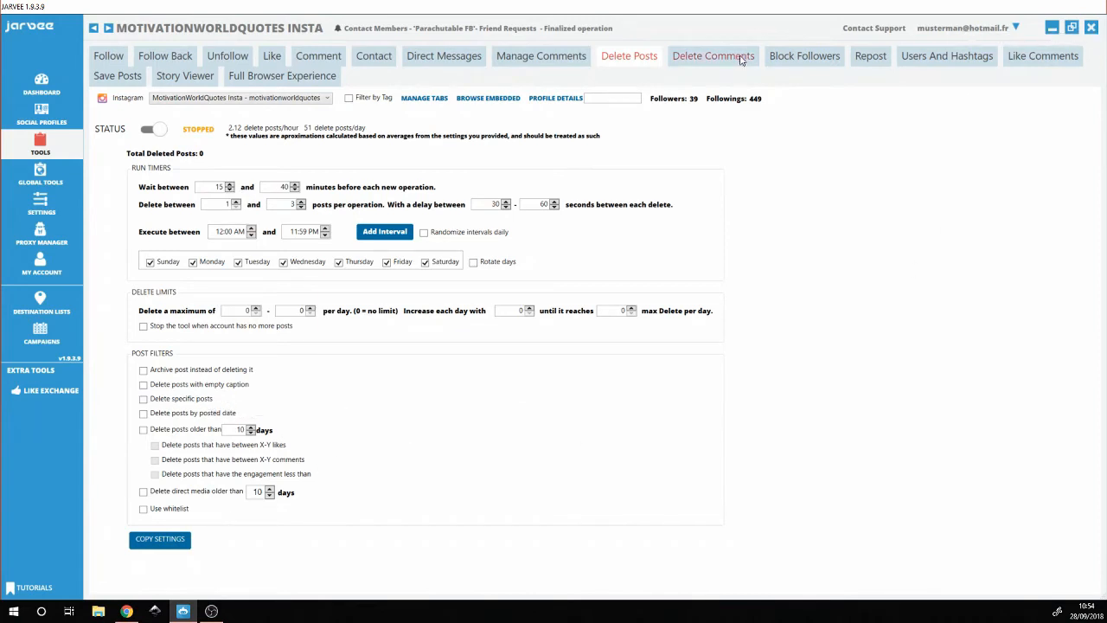
pyautogui.click(702, 58)
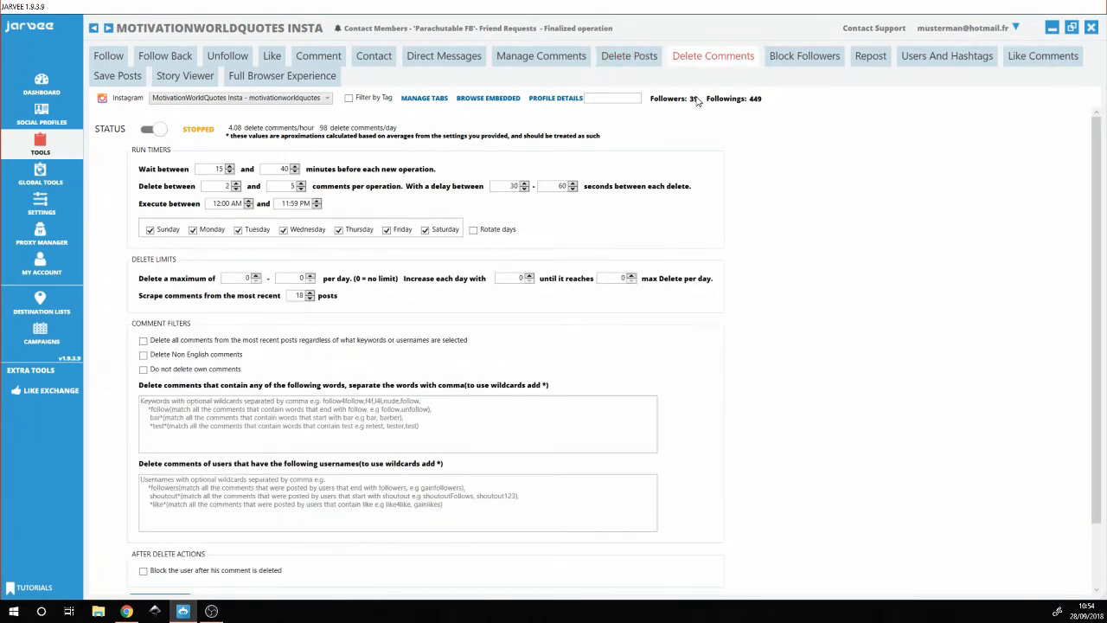
pyautogui.click(804, 61)
pyautogui.click(725, 59)
pyautogui.click(800, 59)
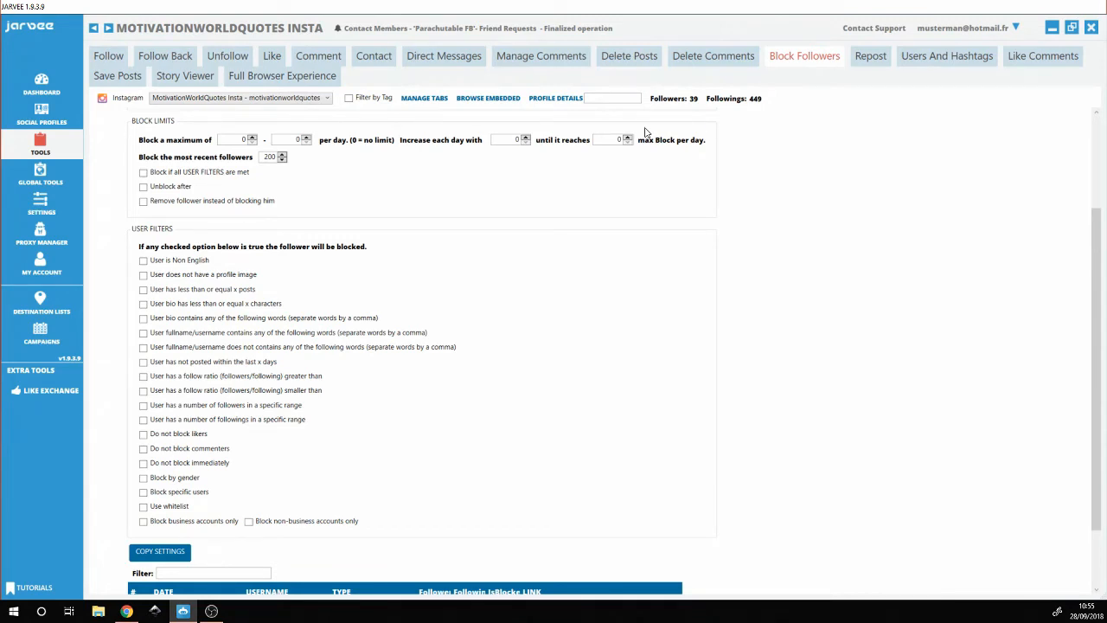
# Examine the Repost tool's timers, limits, post filters, repost settings and caption text options.
pyautogui.click(872, 59)
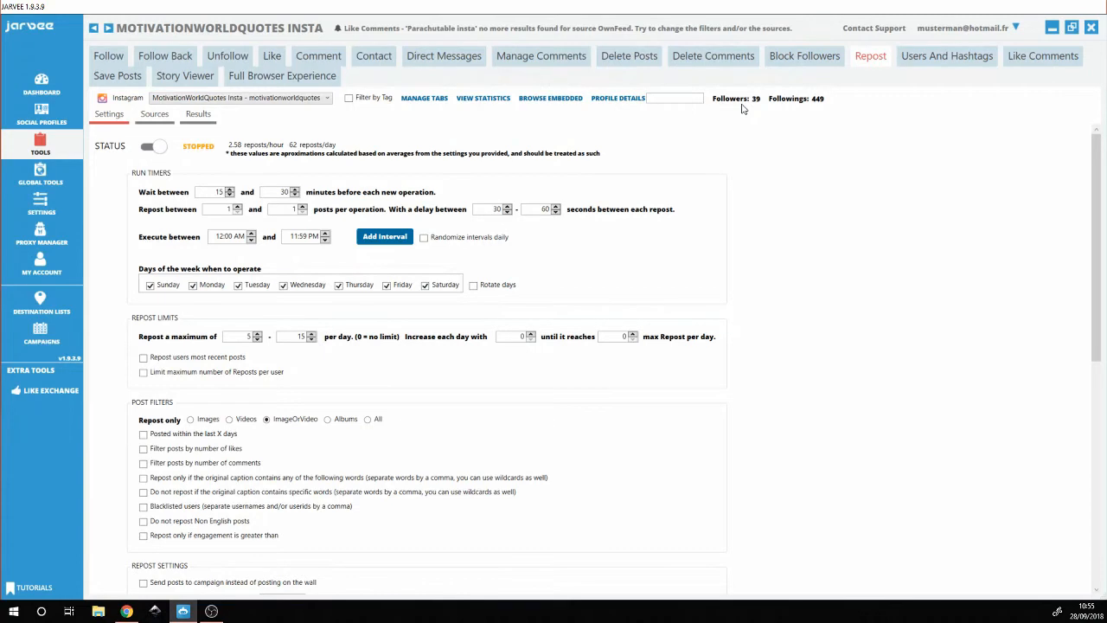
pyautogui.scroll(-3, 765, 277)
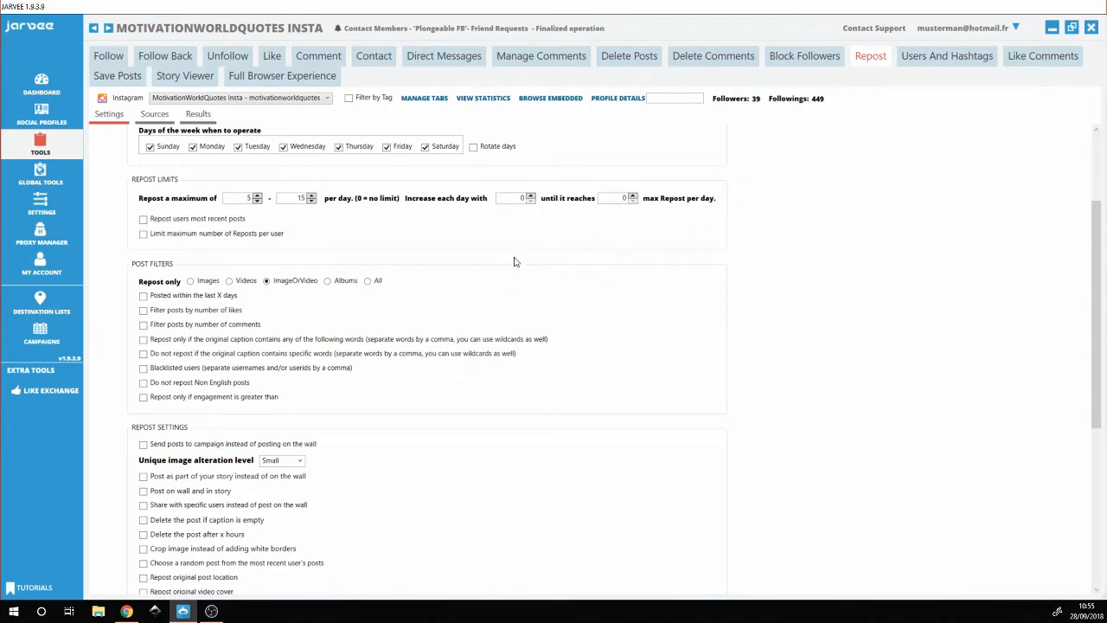
pyautogui.scroll(-4, 517, 263)
pyautogui.scroll(-1, 519, 261)
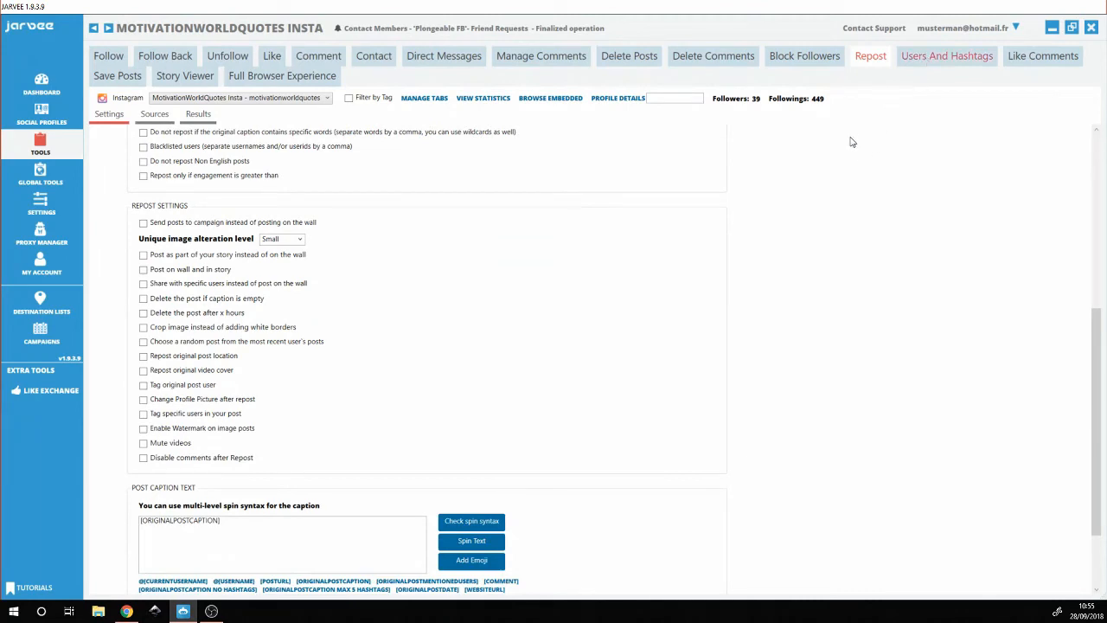
# Clear the related hashtags list in Users And Hashtags, select the hashtag "motivation" and search for its related hashtags.
pyautogui.click(923, 60)
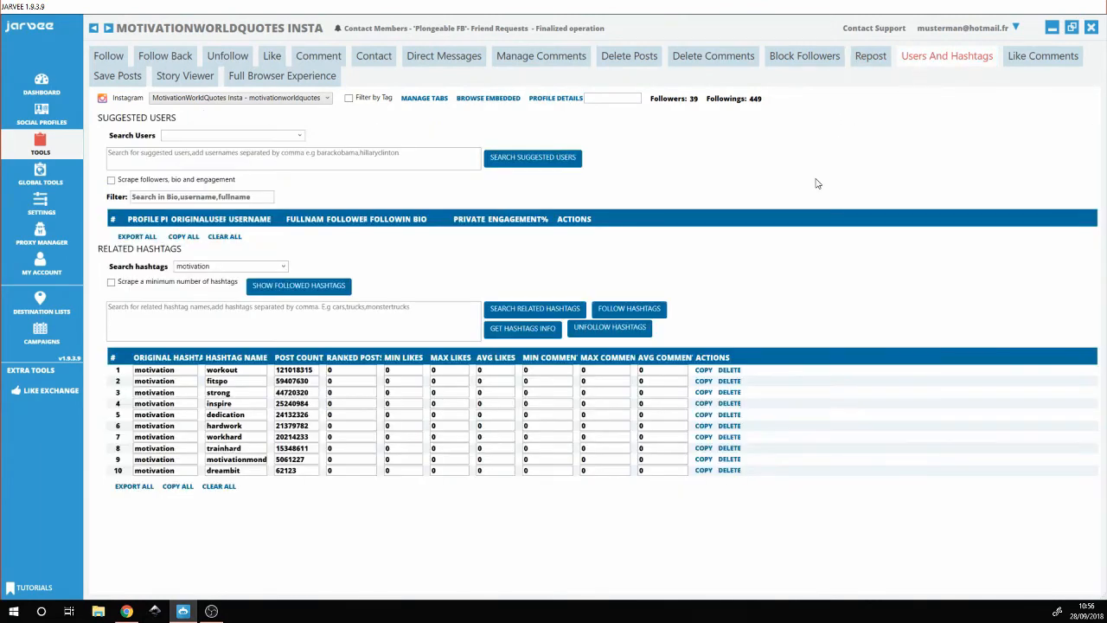
pyautogui.click(219, 486)
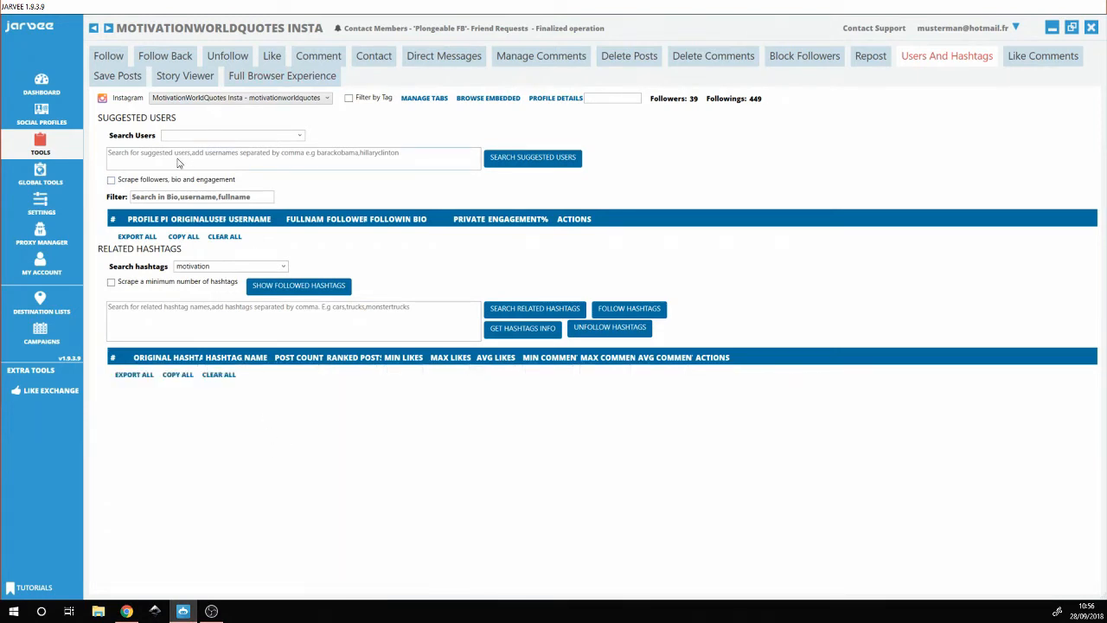
pyautogui.click(239, 320)
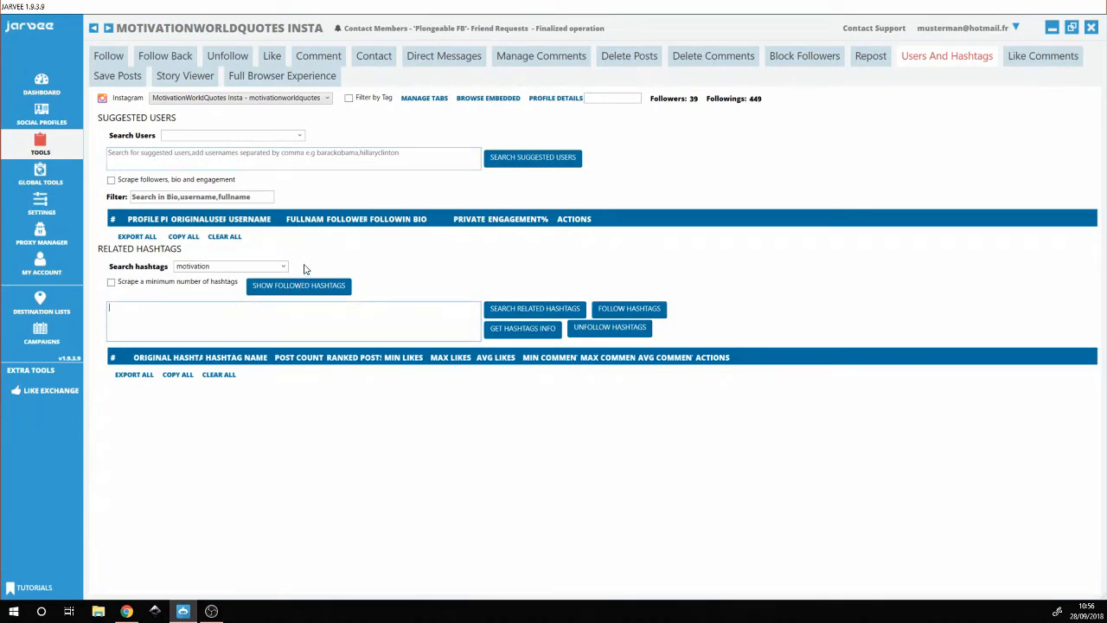
pyautogui.click(245, 269)
pyautogui.click(182, 278)
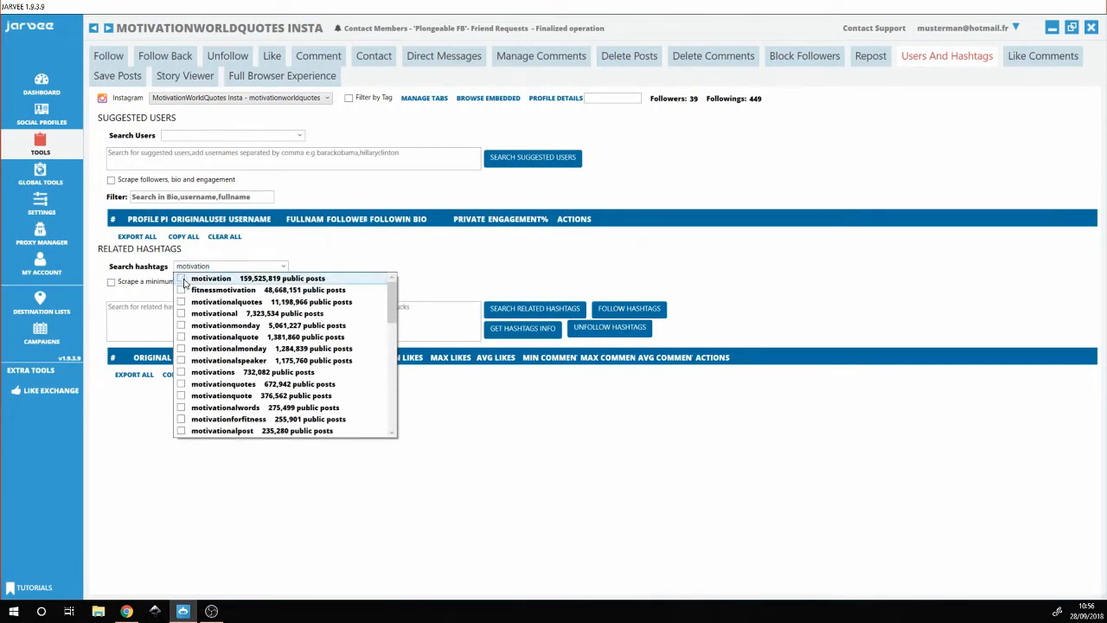
pyautogui.click(335, 263)
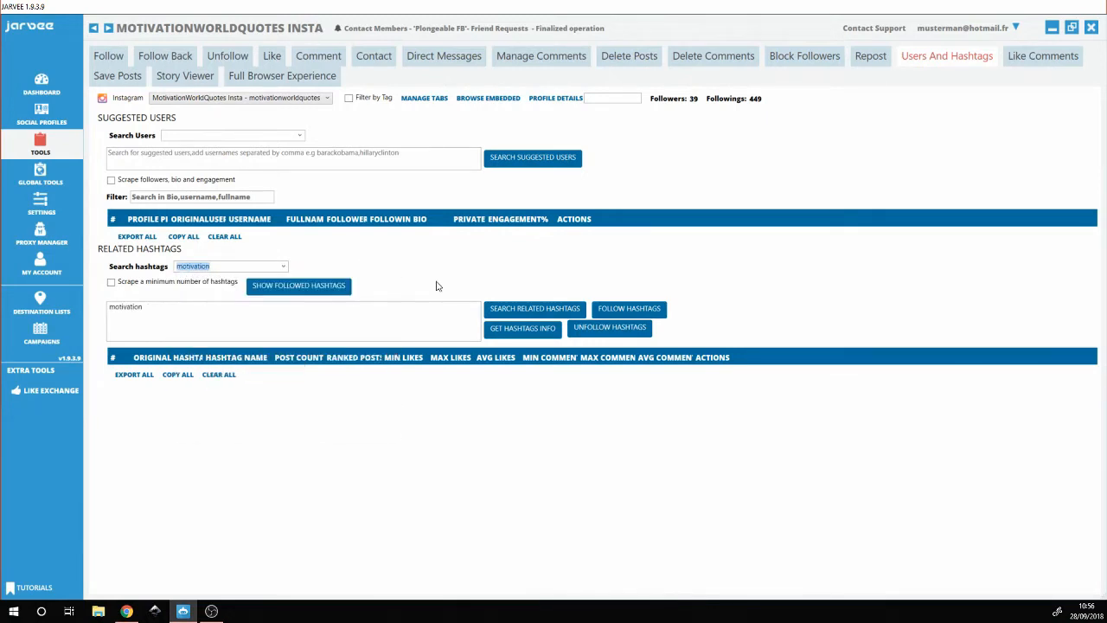
pyautogui.click(535, 311)
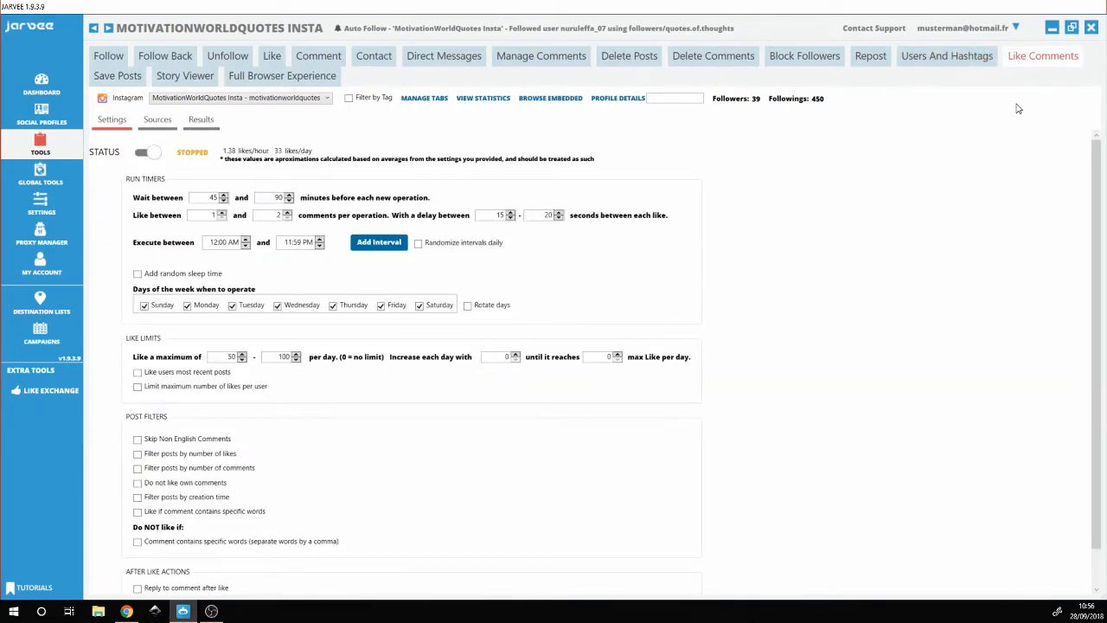
# Review the Like Comments, Save Posts, Story Viewer and Full Browser Experience settings.
pyautogui.scroll(-2, 938, 185)
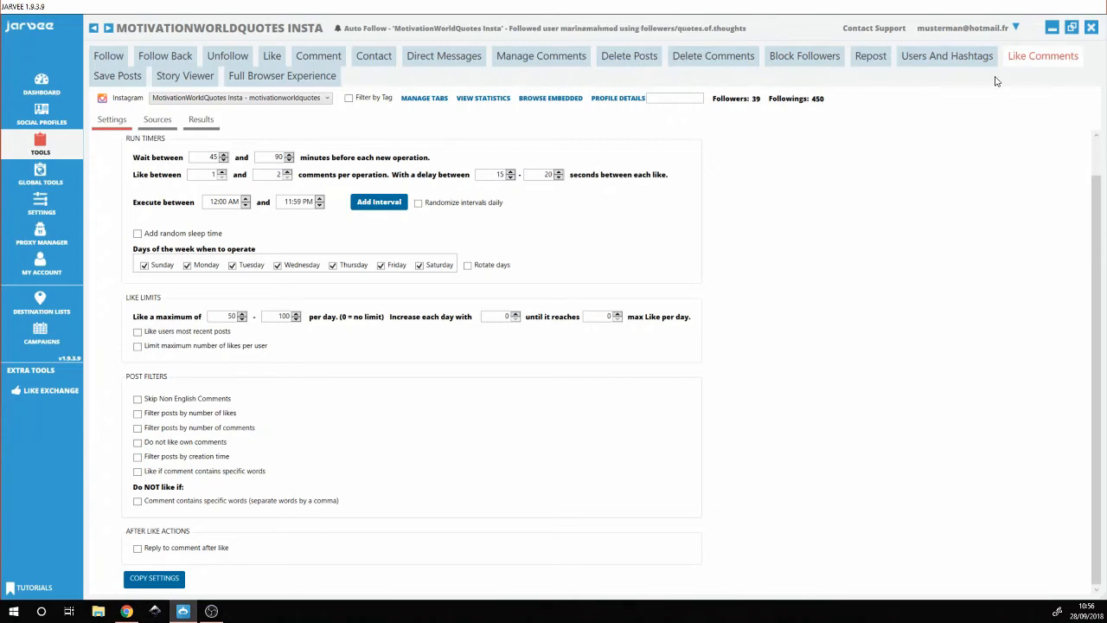
pyautogui.click(119, 77)
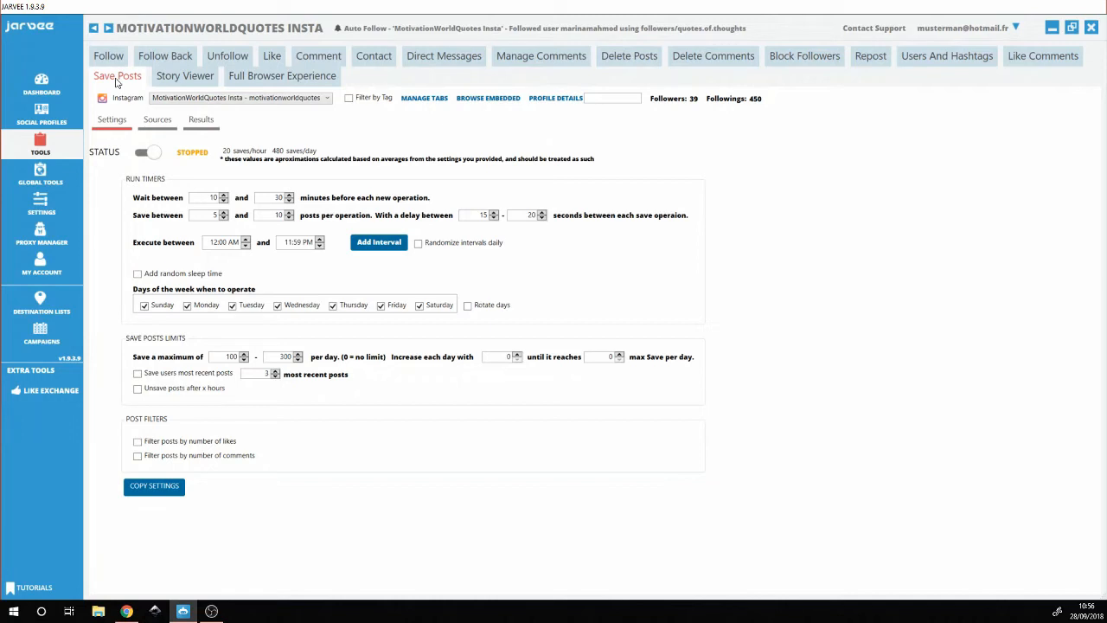
pyautogui.click(194, 80)
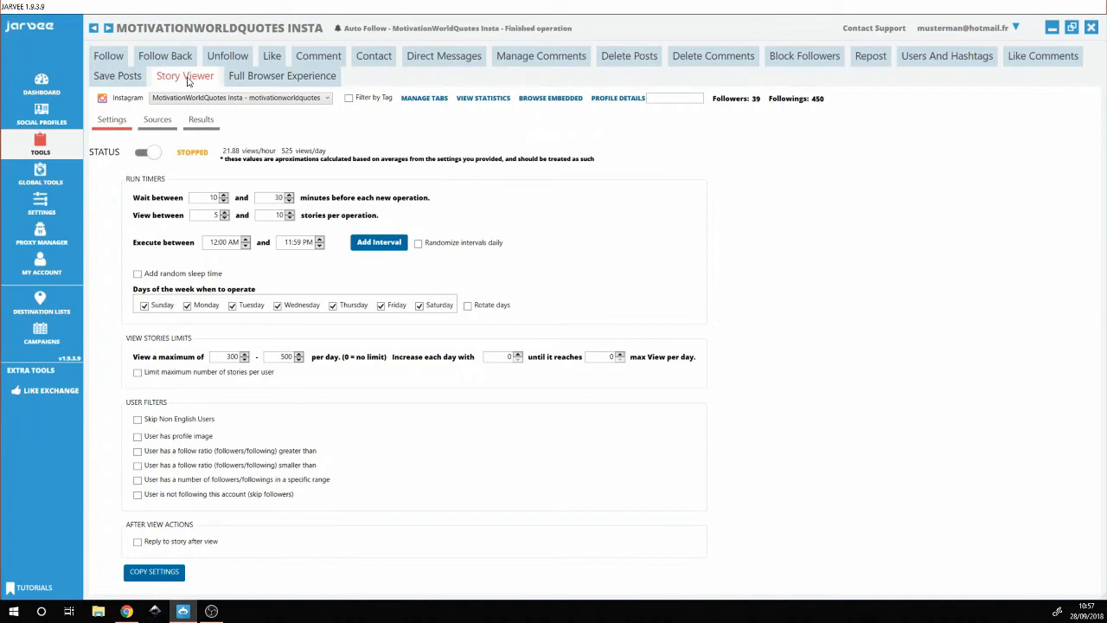
pyautogui.click(273, 78)
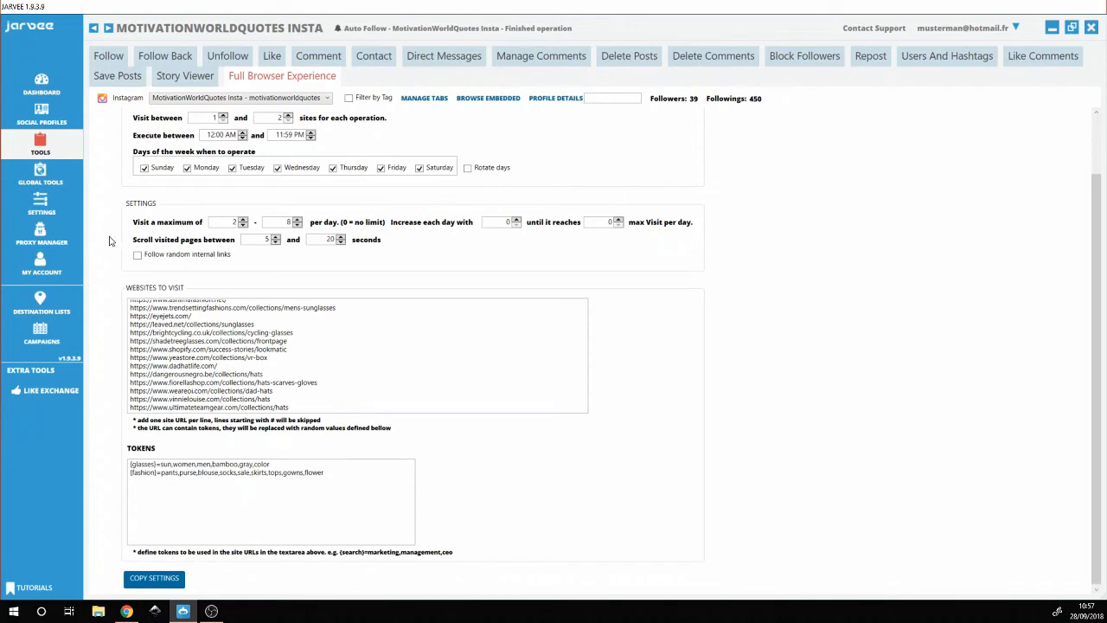
# Go to the campaigns list and start adding a new campaign to see the available campaign types.
pyautogui.click(48, 337)
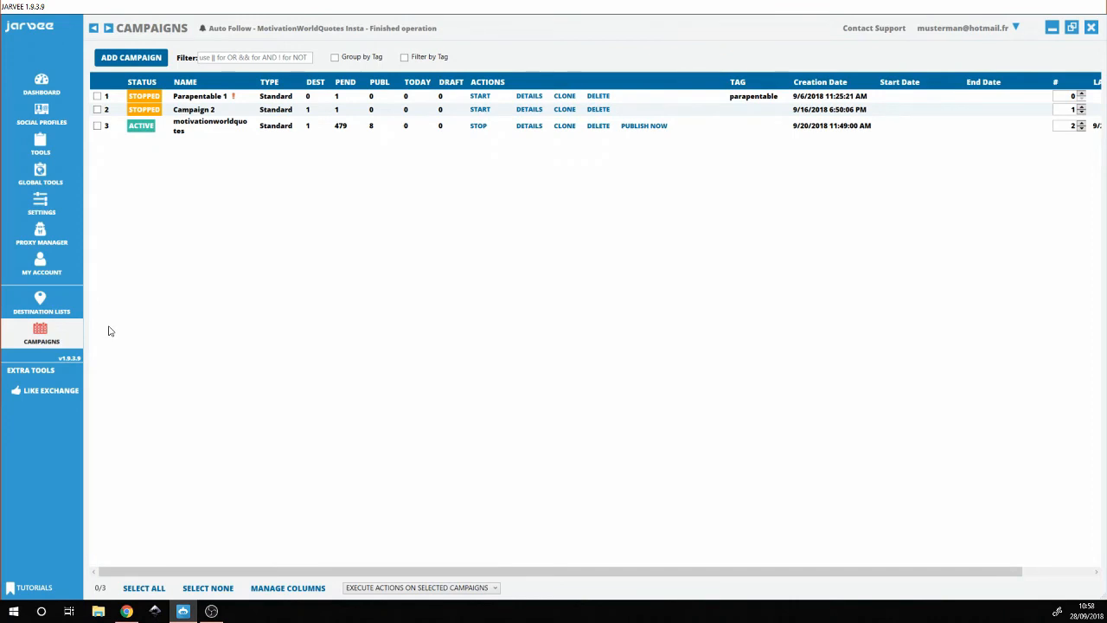
pyautogui.click(118, 61)
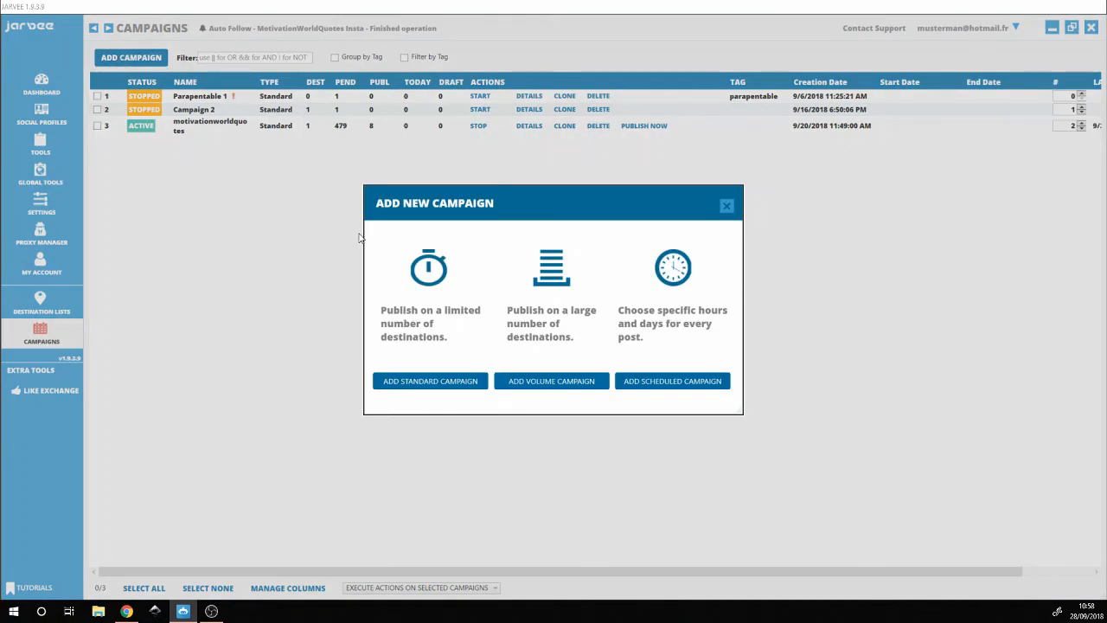